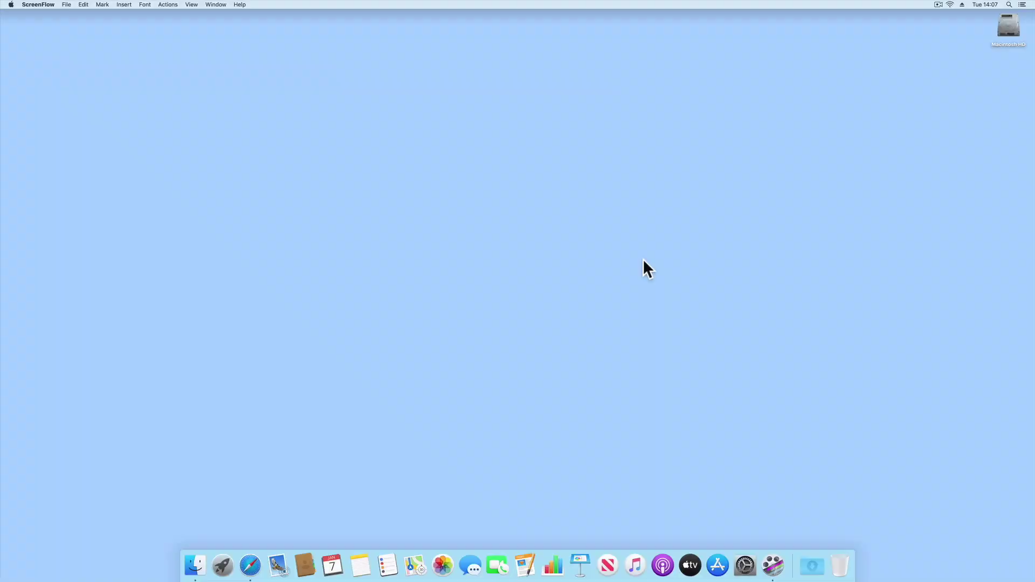
# Click the empty desktop to make Finder the active application instead of ScreenFlow
pyautogui.click(643, 259)
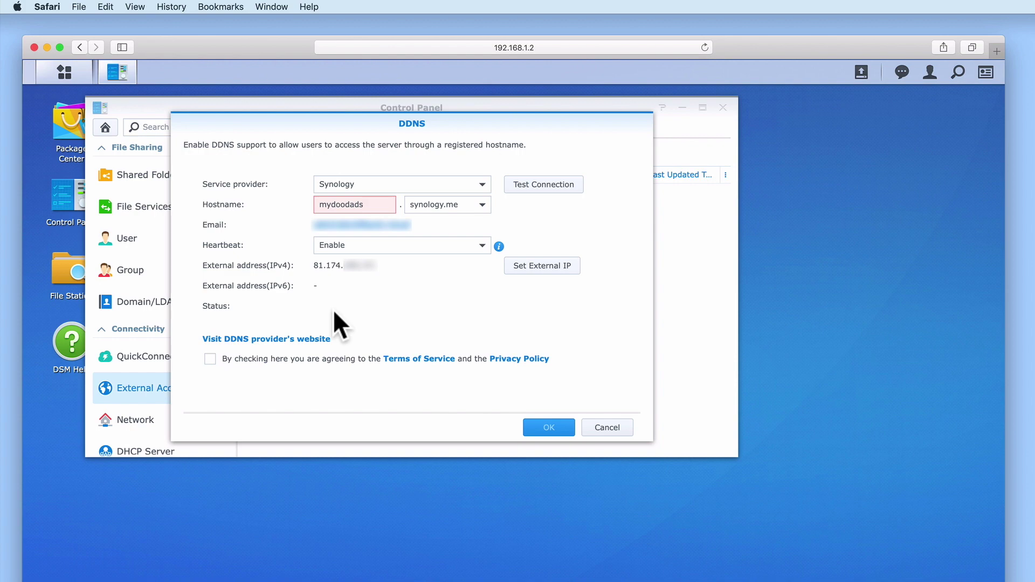
# Agree to the terms, save the mydoodads.synology.me DDNS hostname, and accept a Let's Encrypt certificate
pyautogui.click(210, 359)
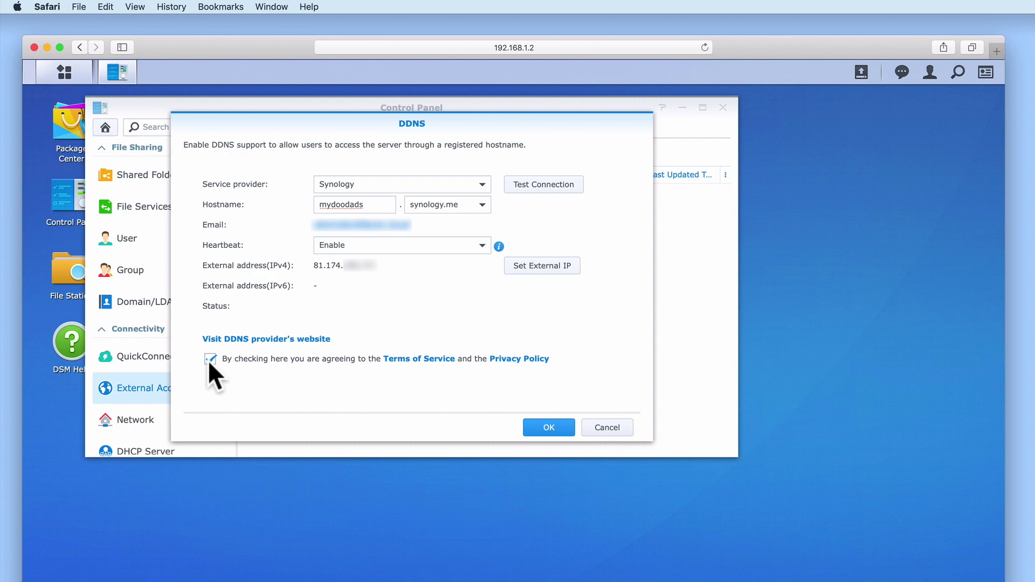
pyautogui.click(537, 427)
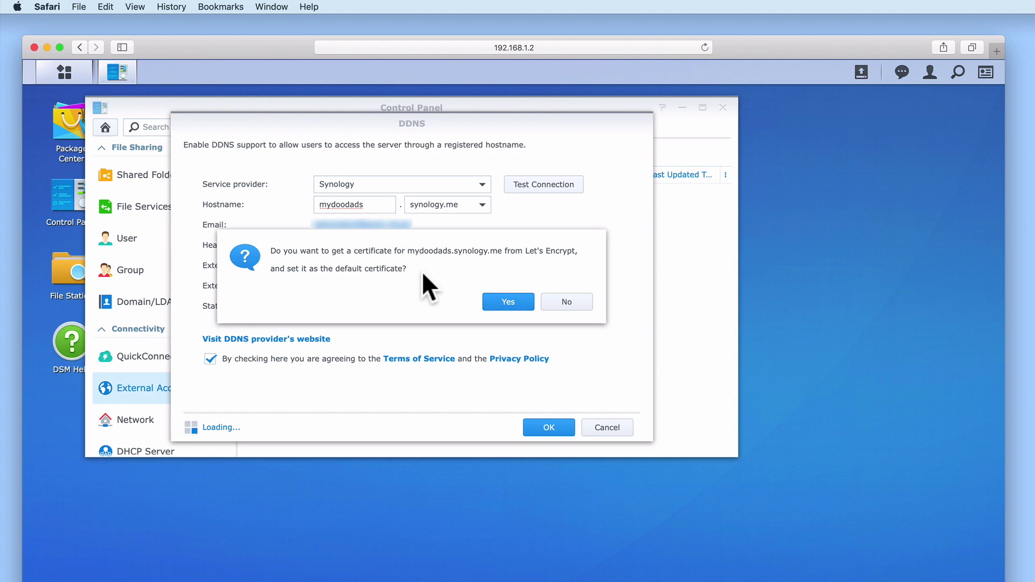
pyautogui.click(515, 310)
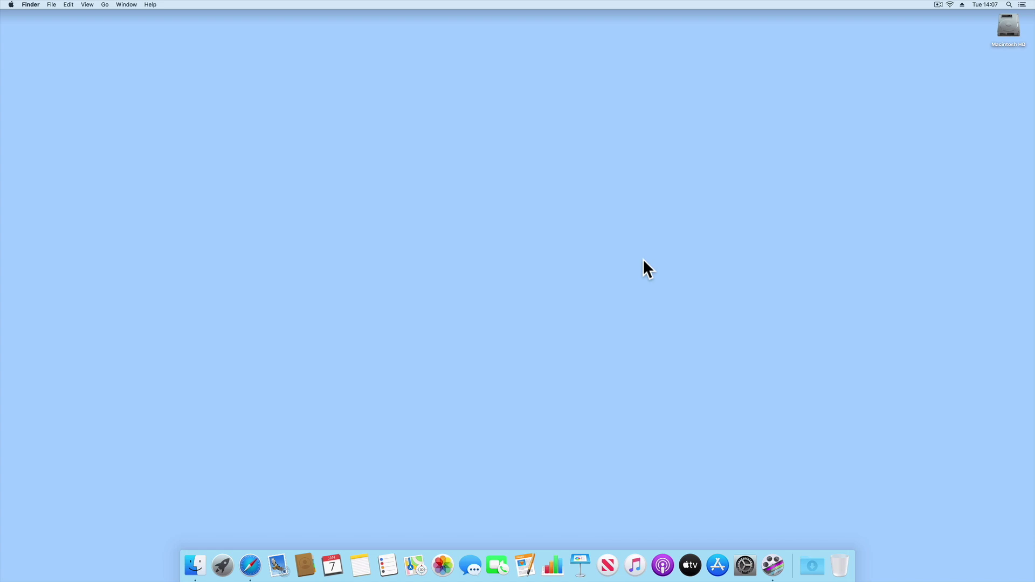
# Launch Safari and load the NAS at 192.168.1.2:5000
pyautogui.click(250, 565)
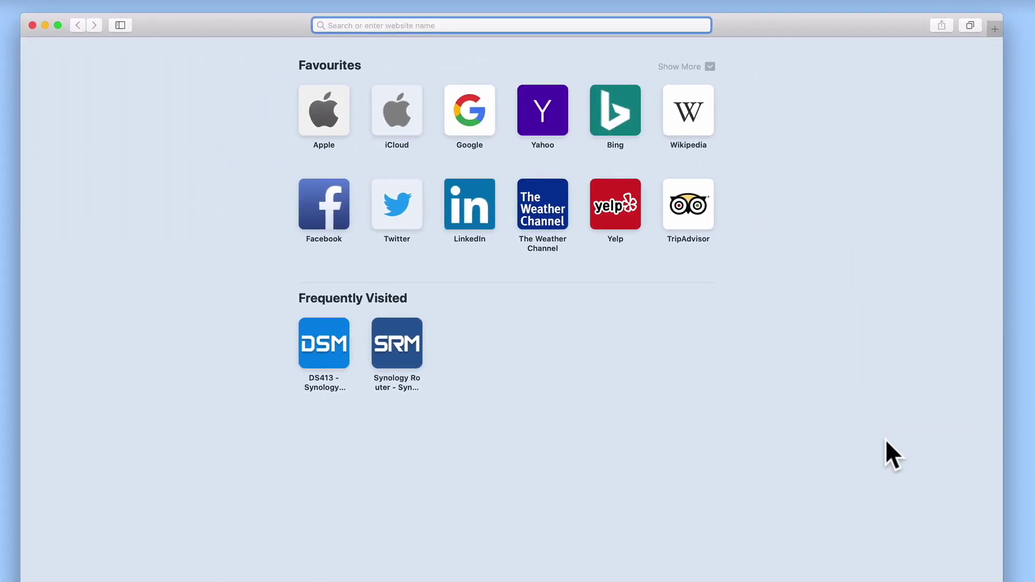
pyautogui.write('192')
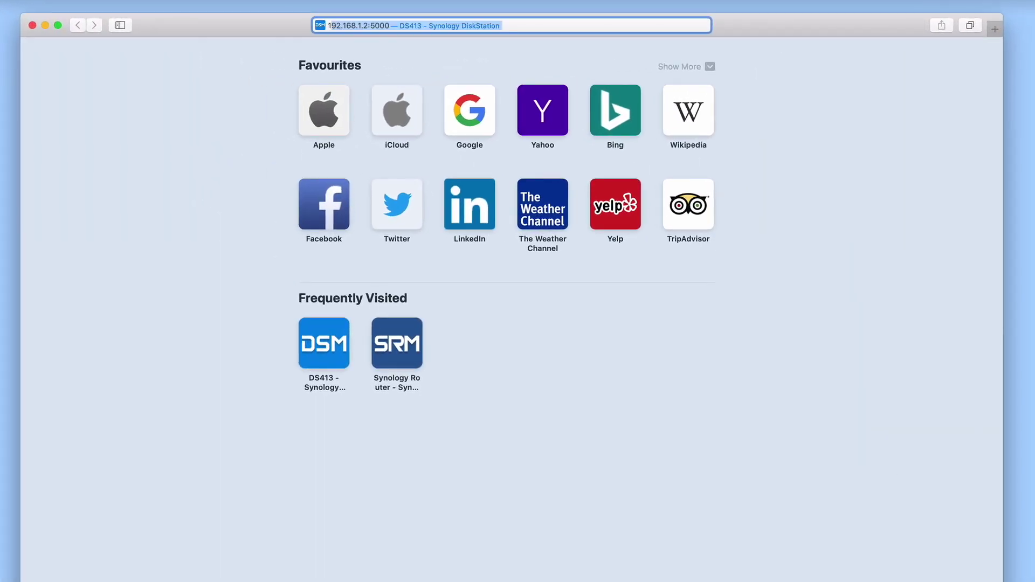
pyautogui.press('Return')
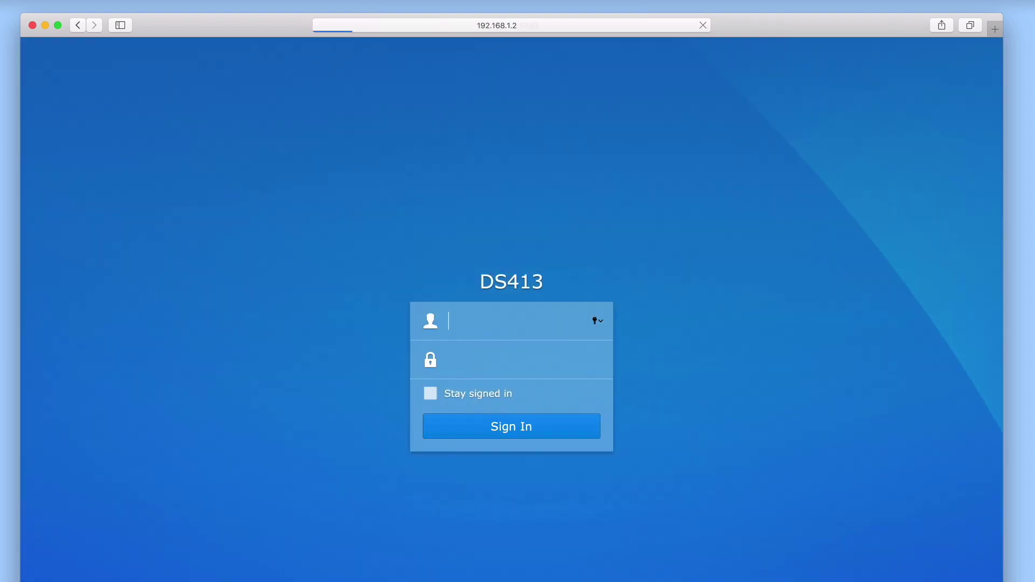
# Sign in to DSM with the administrator username and account password
pyautogui.write('administrator')
pyautogui.press('Tab')
pyautogui.write('••••••••')
pyautogui.press('Return')
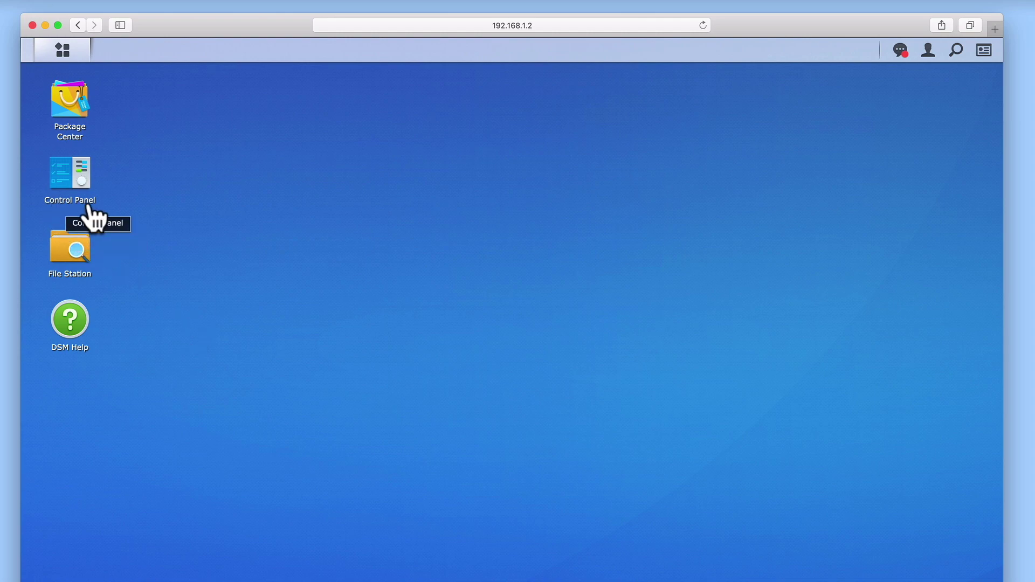
# Open the Control Panel's Security settings on the Certificate tab
pyautogui.click(69, 189)
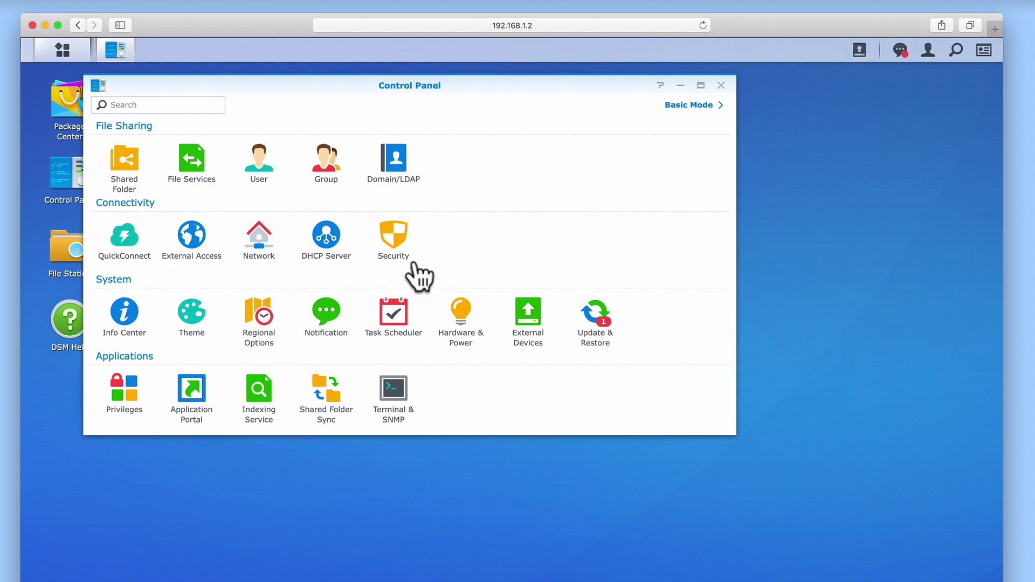
pyautogui.click(394, 243)
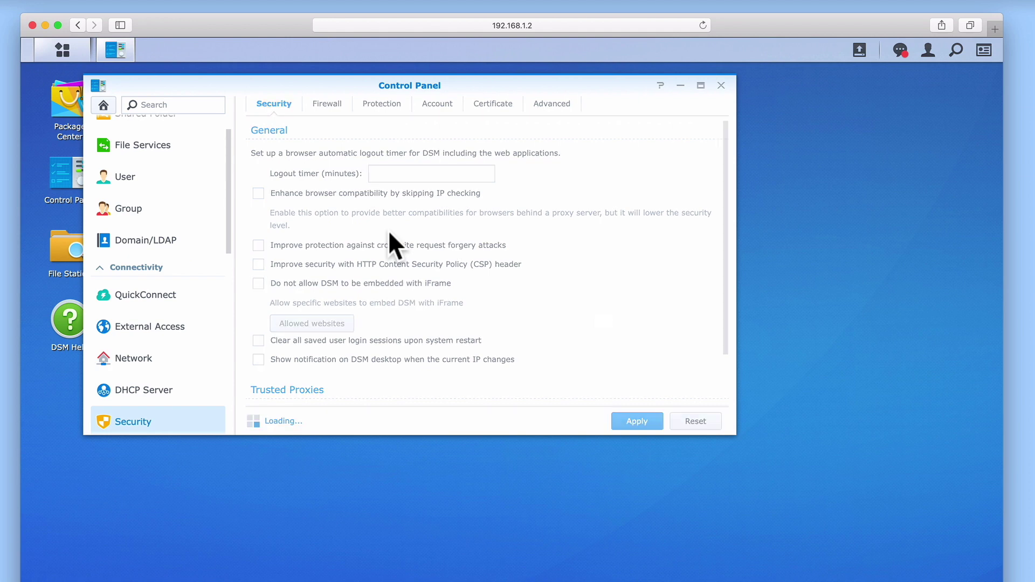
pyautogui.click(506, 110)
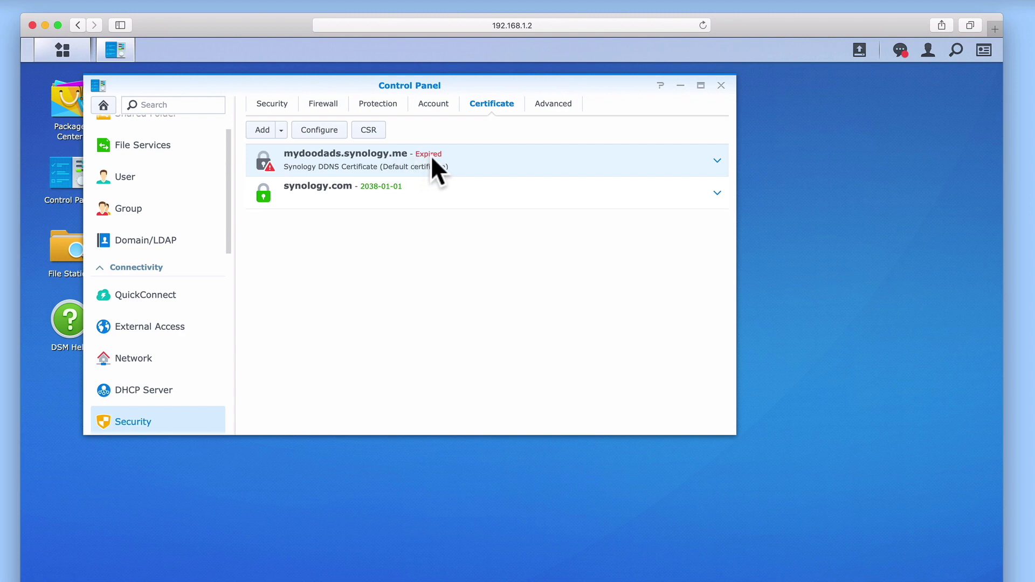
# Show details of the expired mydoodads.synology.me certificate, including issuer and services
pyautogui.click(718, 161)
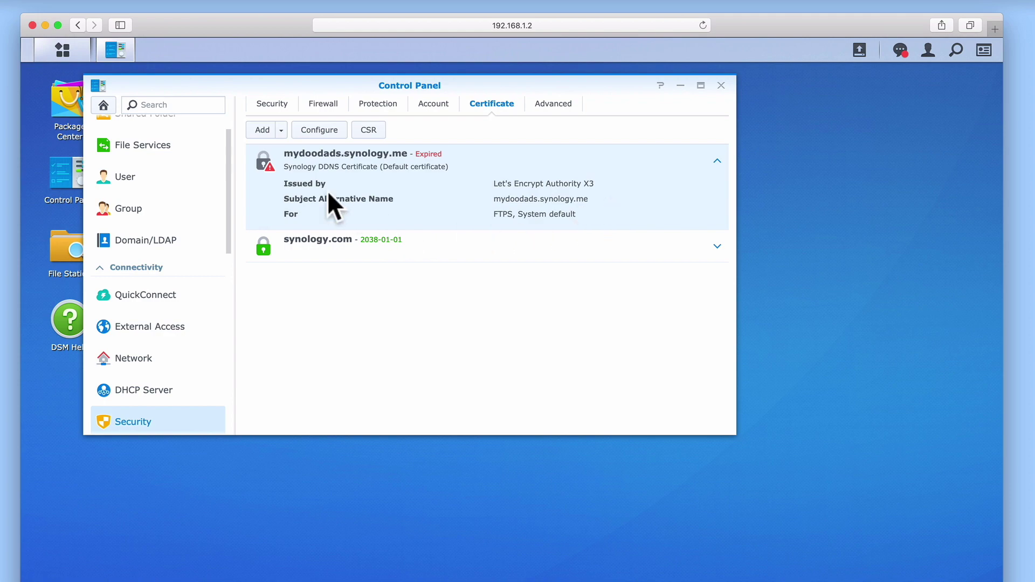
# Open the Add dropdown listing certificate actions such as renewal
pyautogui.click(281, 132)
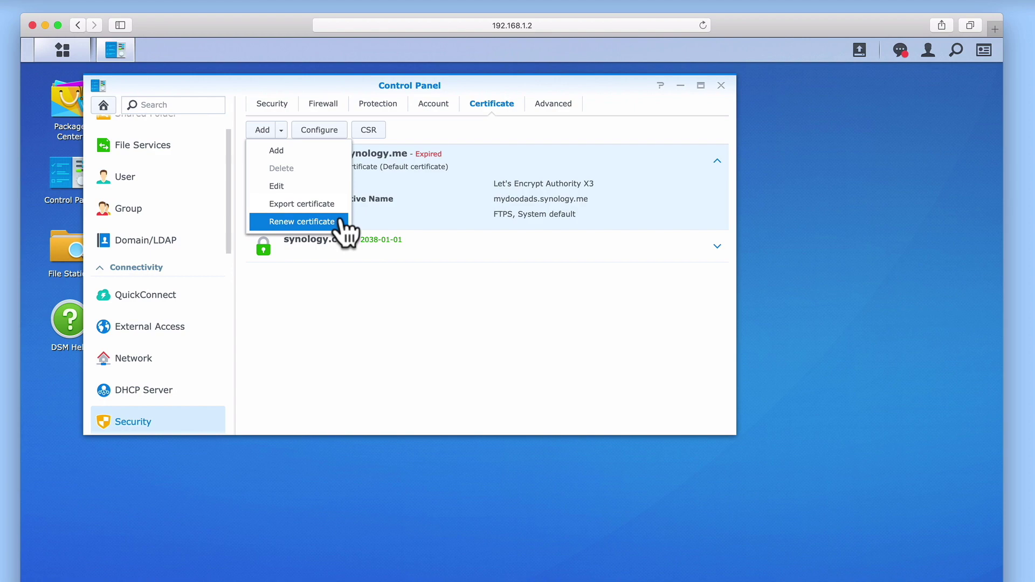
# Choose Renew certificate and confirm renewing the expired Let's Encrypt certificate
pyautogui.click(318, 222)
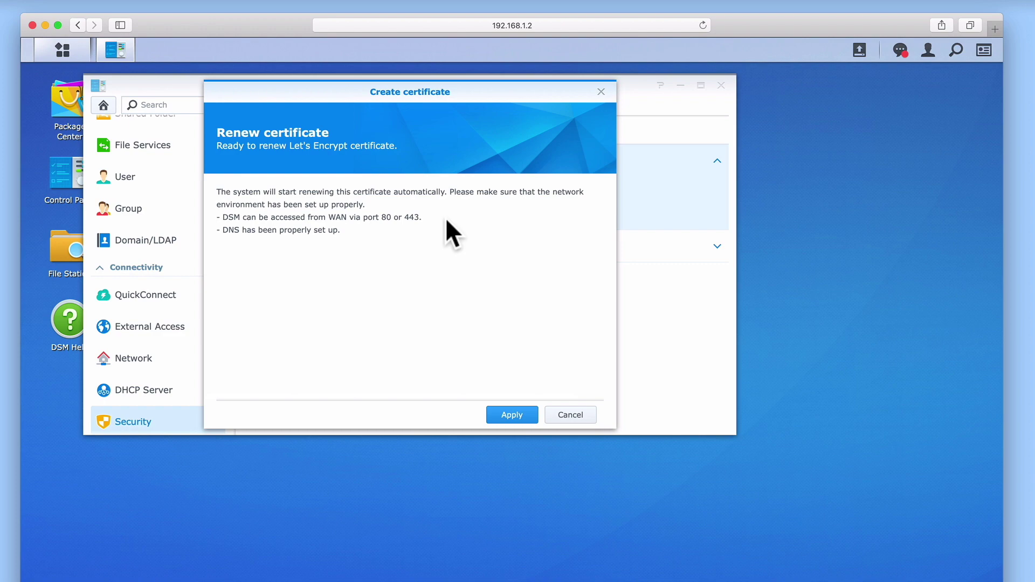
pyautogui.click(521, 416)
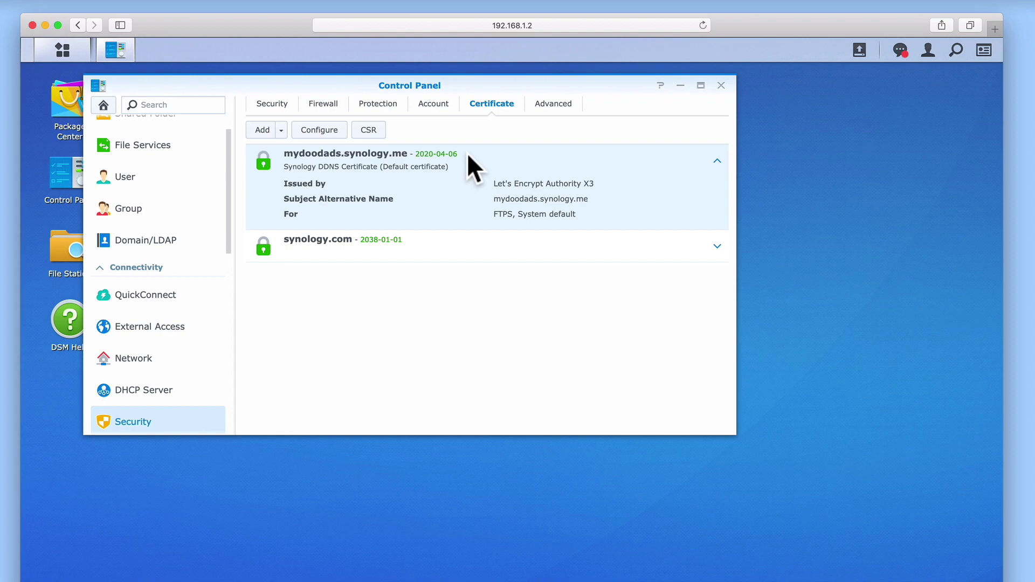
# Close Control Panel and log out of DSM to reach the DS413 sign-in page
pyautogui.click(721, 85)
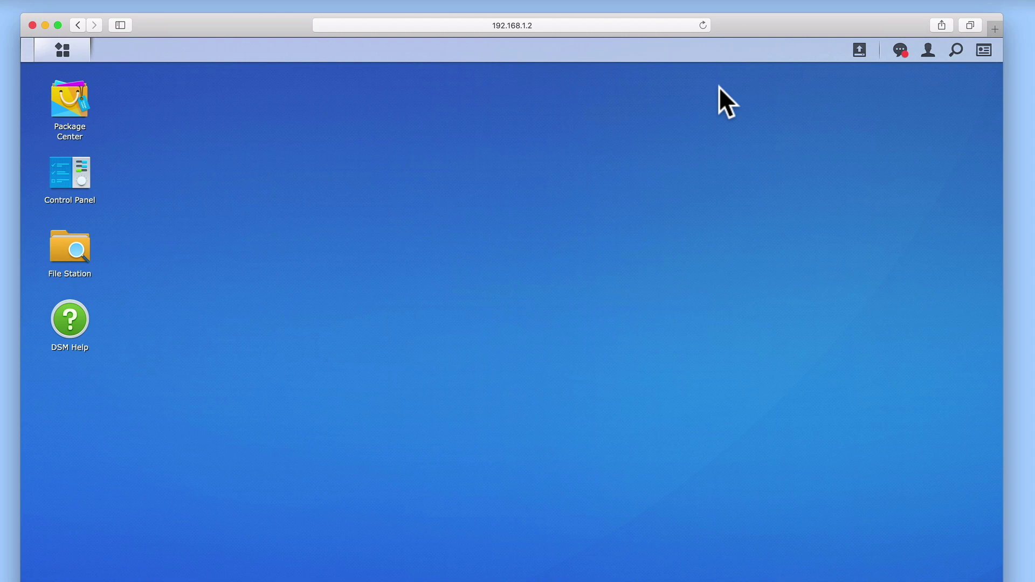
pyautogui.click(930, 54)
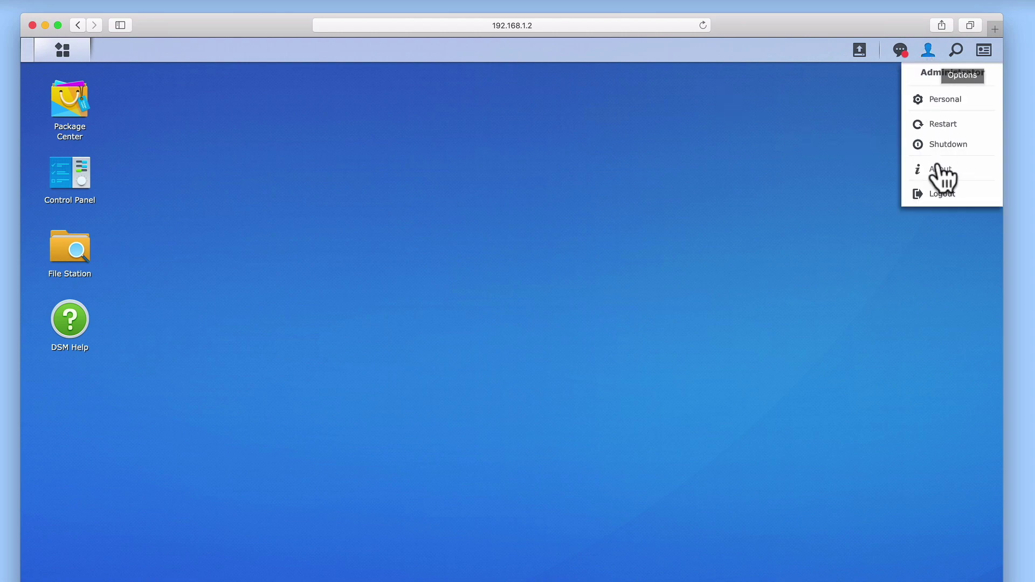
pyautogui.click(939, 194)
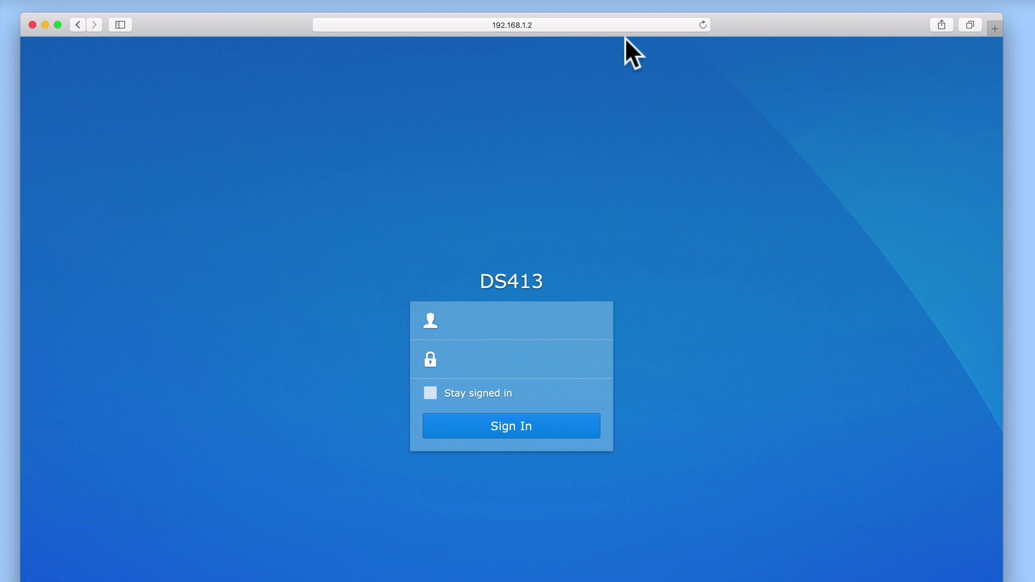
# Enter mydoodads.synology.me in Safari's address bar
pyautogui.click(620, 22)
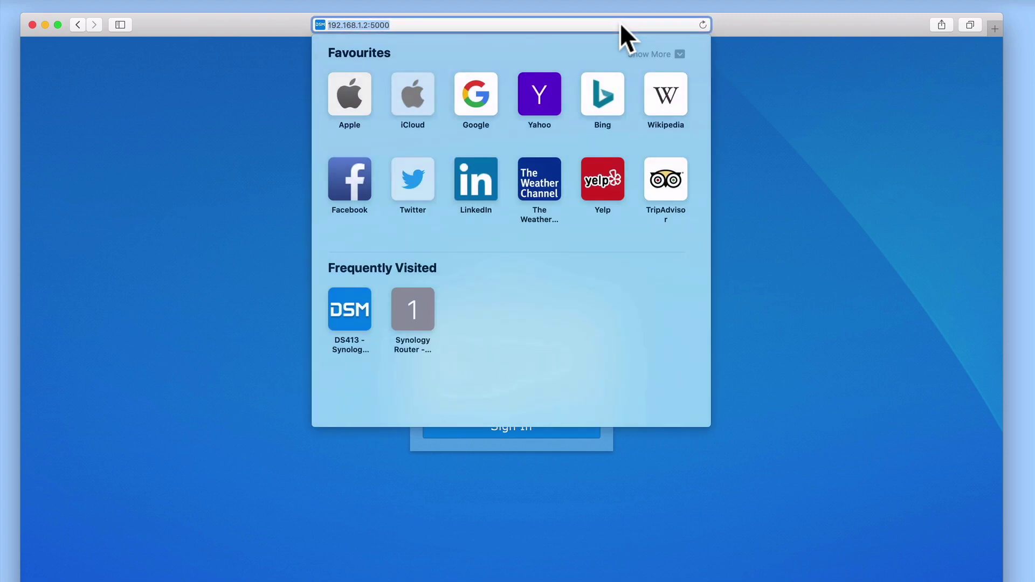
pyautogui.write('mydoodads.s')
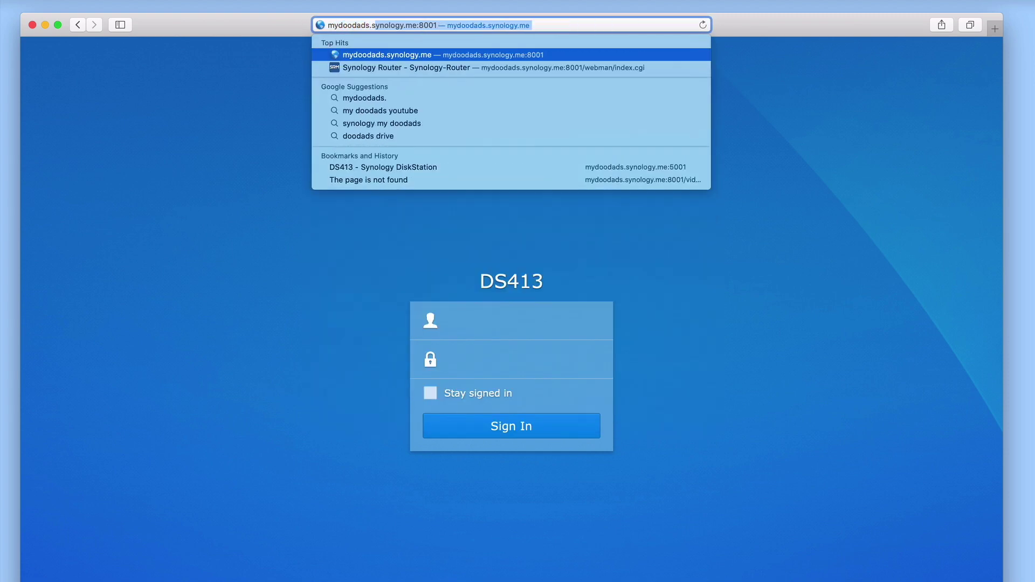
pyautogui.write('ynology.me')
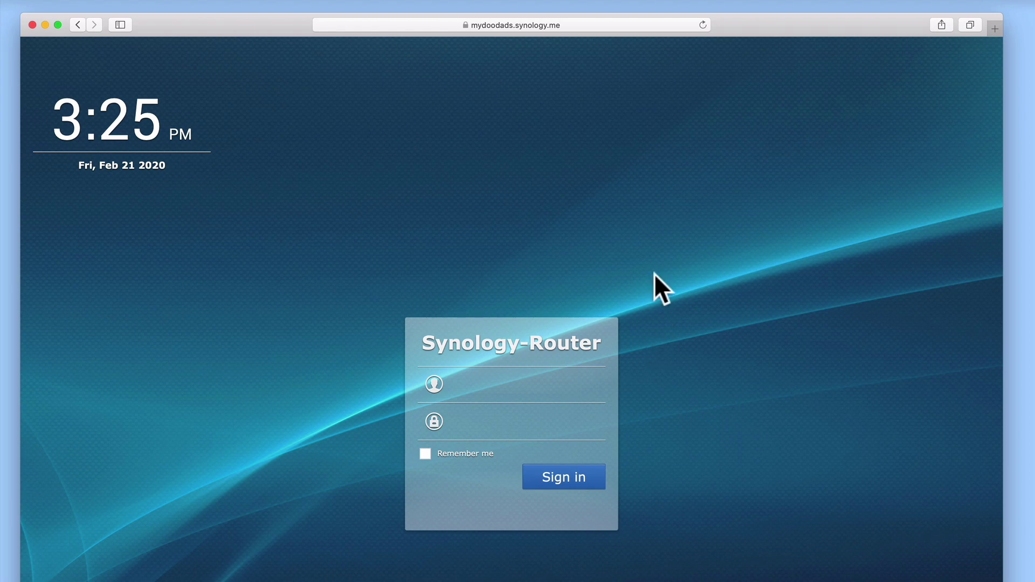
pyautogui.click(463, 24)
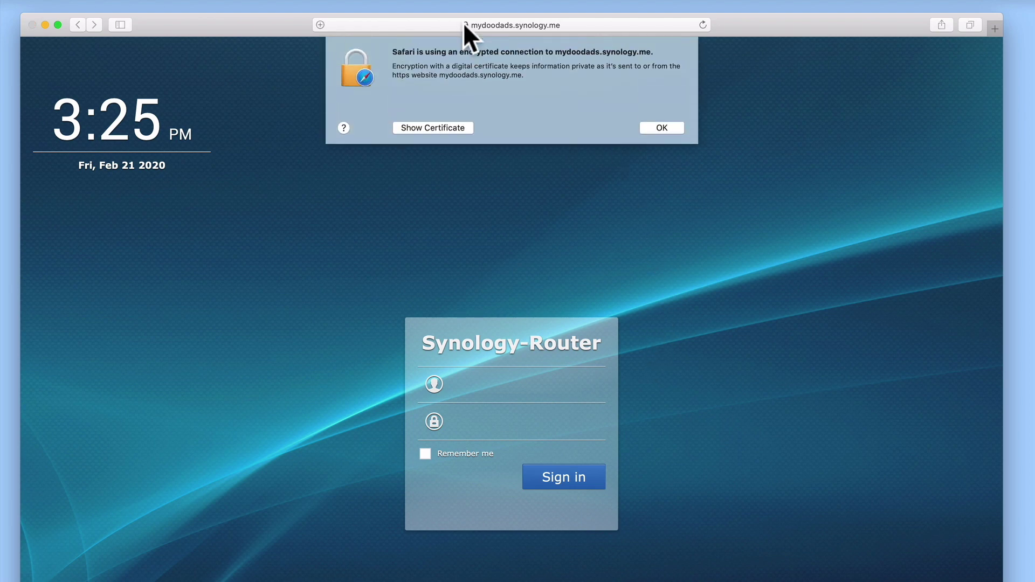
pyautogui.click(460, 127)
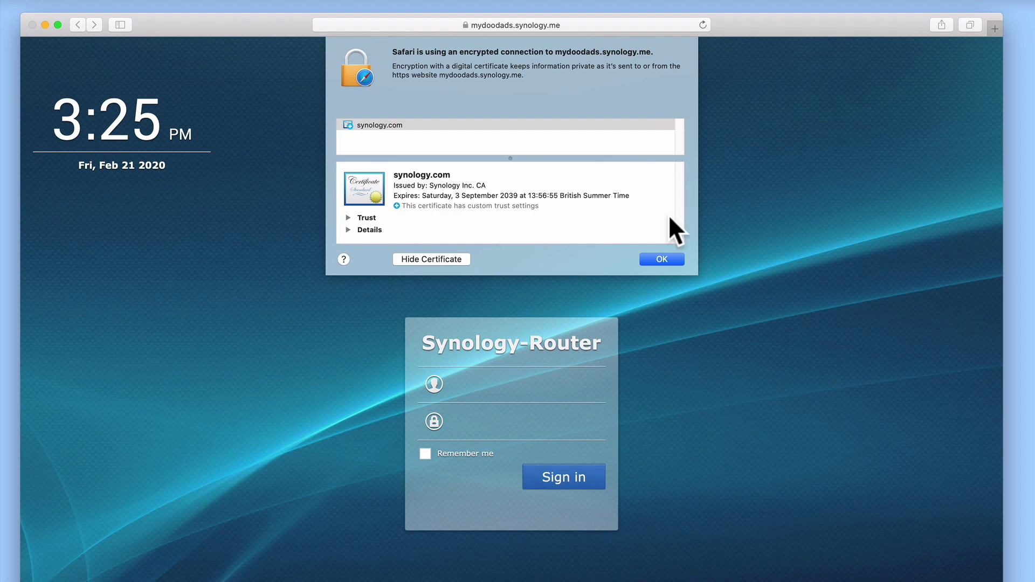
pyautogui.click(666, 259)
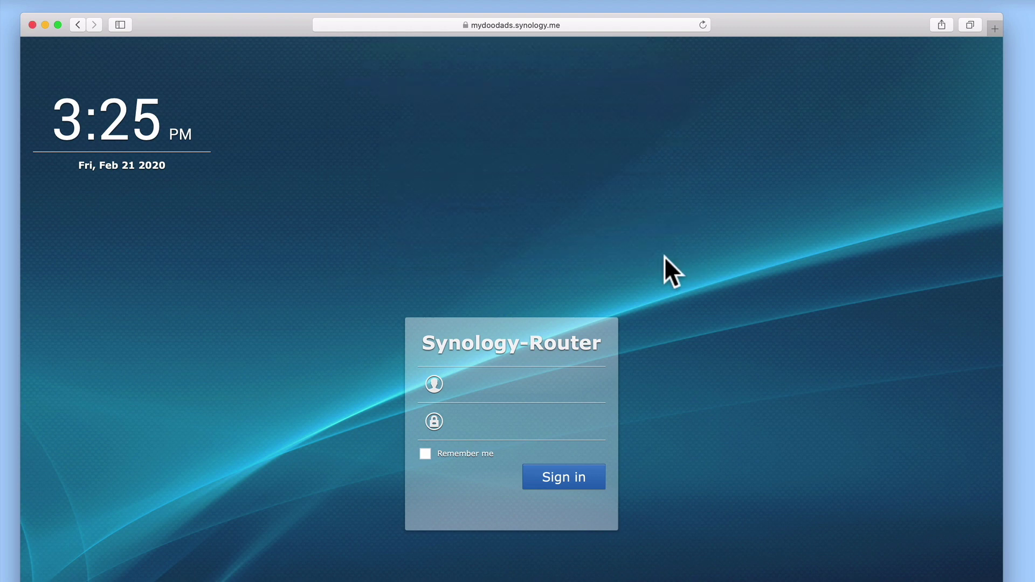
pyautogui.click(592, 27)
# Change the address port from 8001 to 5001 and load the DS413 sign-in page
pyautogui.click(553, 27)
pyautogui.press('BackSpace')
pyautogui.press('BackSpace')
pyautogui.press('BackSpace')
pyautogui.press('BackSpace')
pyautogui.press('BackSpace')
pyautogui.press('BackSpace')
pyautogui.press('BackSpace')
pyautogui.press('BackSpace')
pyautogui.press('BackSpace')
pyautogui.press('BackSpace')
pyautogui.press('BackSpace')
pyautogui.press('BackSpace')
pyautogui.press('BackSpace')
pyautogui.press('BackSpace')
pyautogui.press('BackSpace')
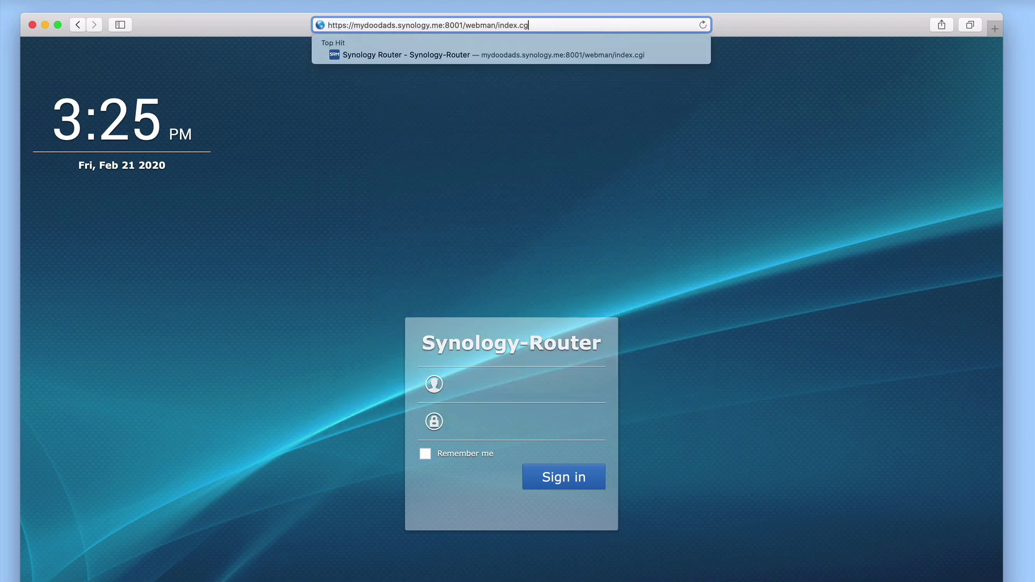
pyautogui.press('BackSpace')
pyautogui.press('BackSpace')
pyautogui.press('BackSpace')
pyautogui.press('BackSpace')
pyautogui.press('BackSpace')
pyautogui.press('BackSpace')
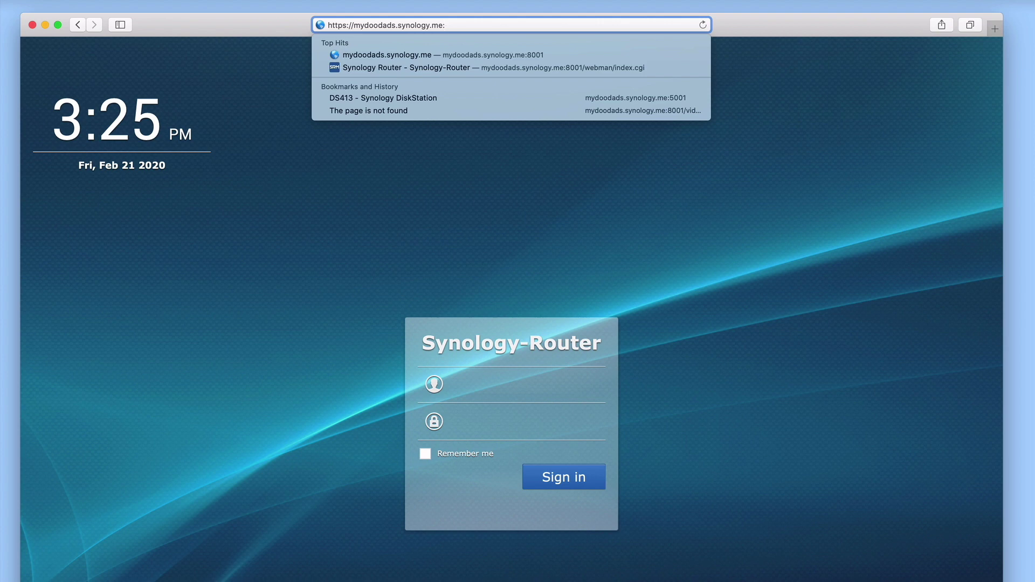
pyautogui.write('5001')
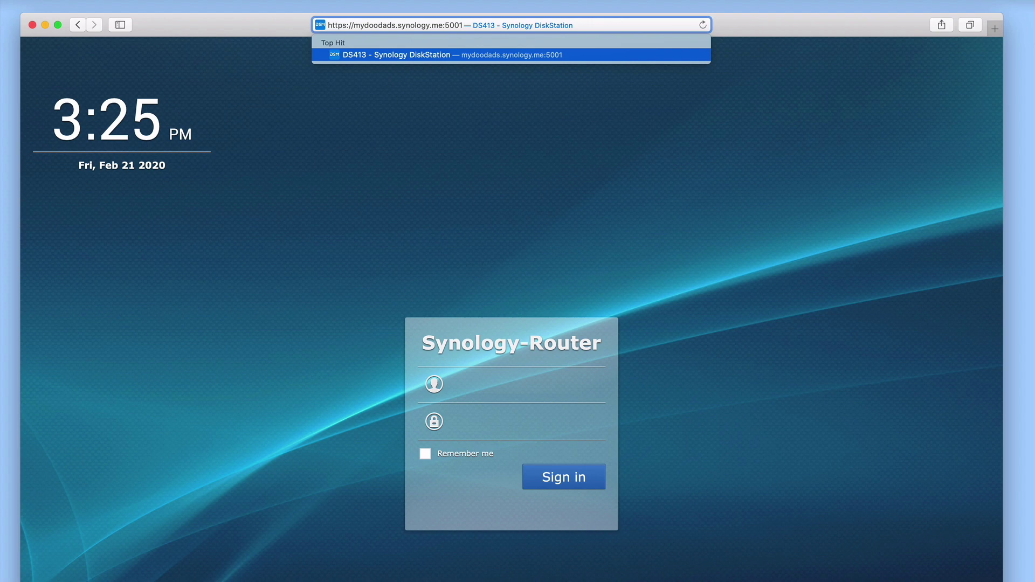
pyautogui.press('Return')
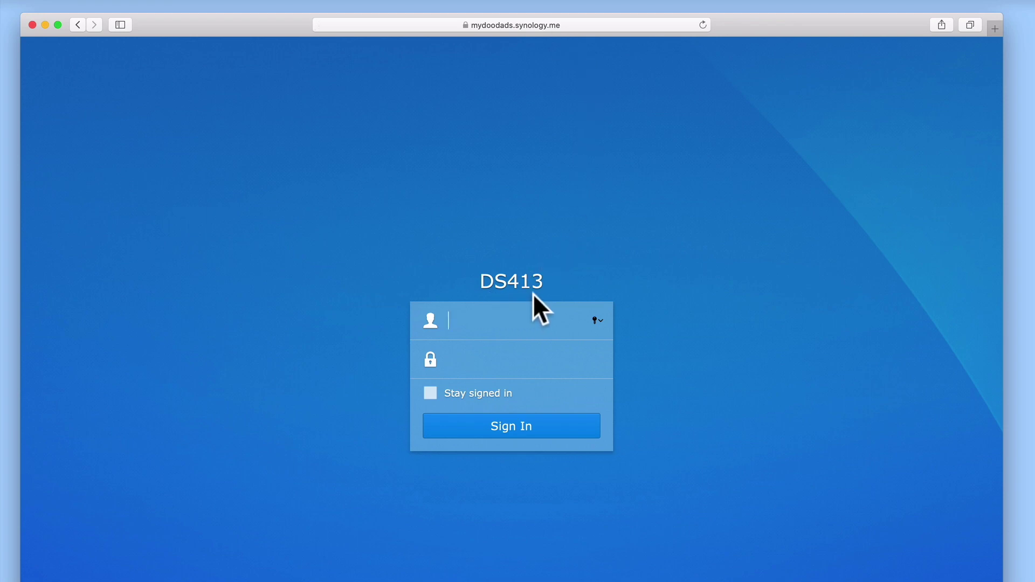
# Show the mydoodads.synology.me certificate: Let's Encrypt Authority X3, expiring 6 April 2020
pyautogui.click(465, 25)
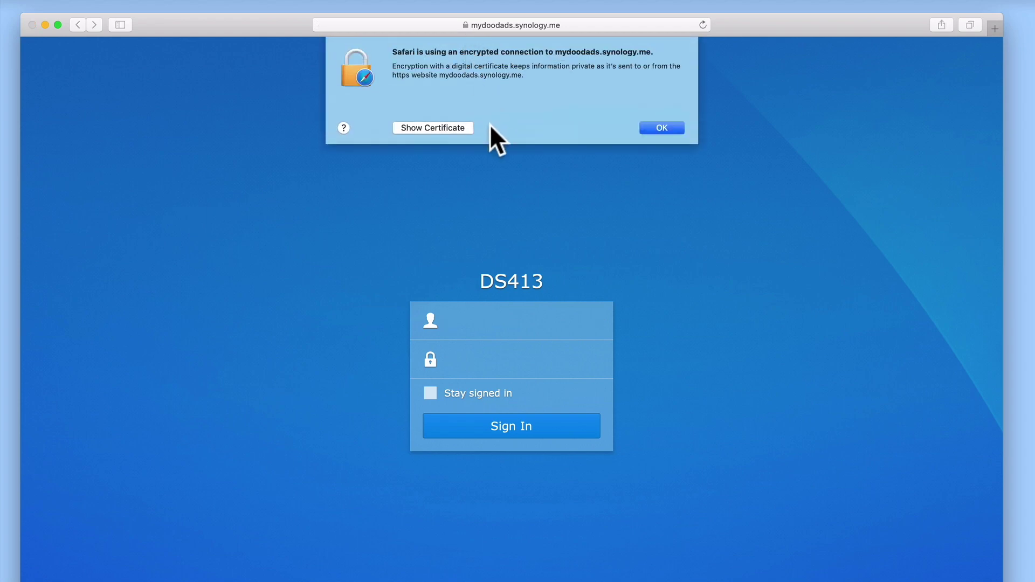
pyautogui.click(462, 128)
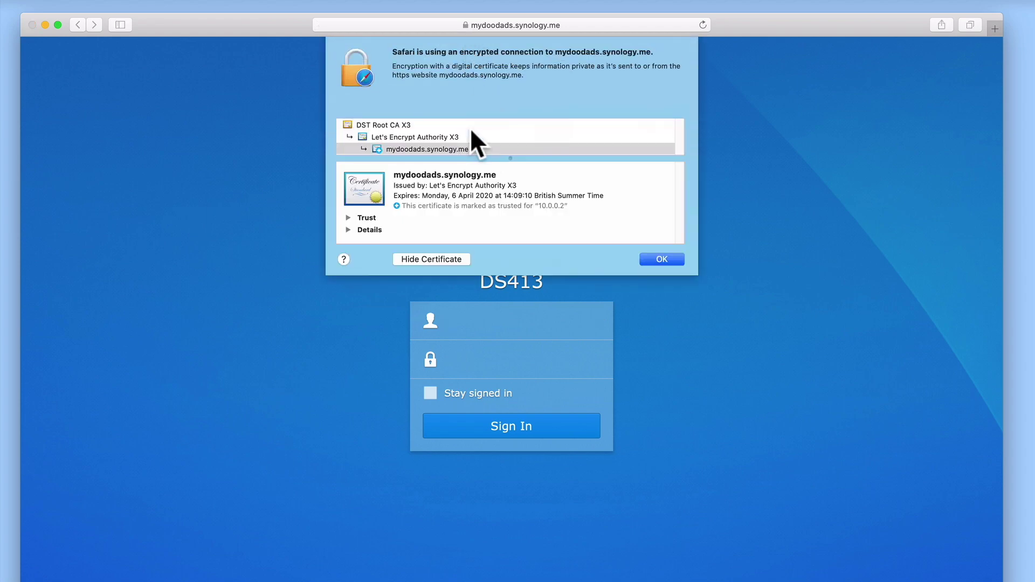